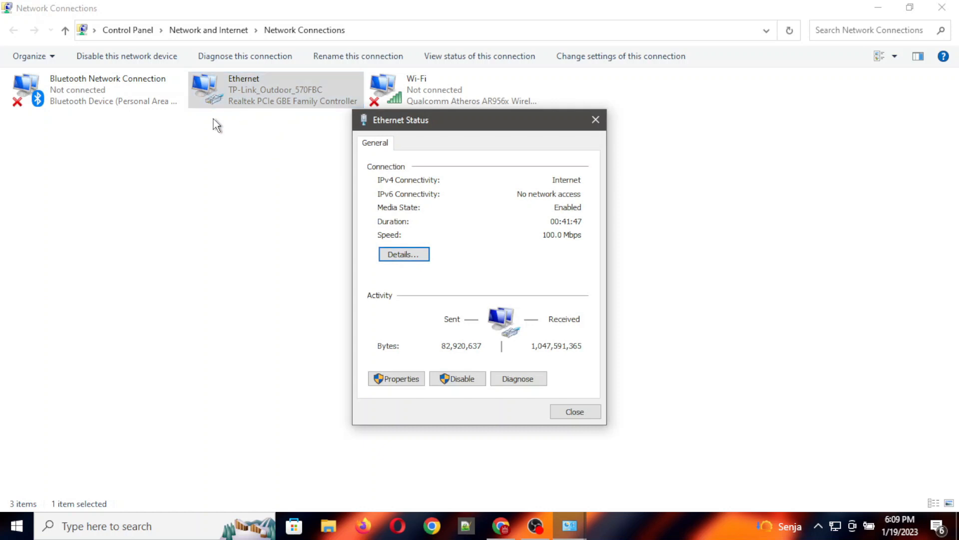
- Close the Ethernet Status dialog and bring up the CPE220 login page at 192.168.0.254
click(594, 120)
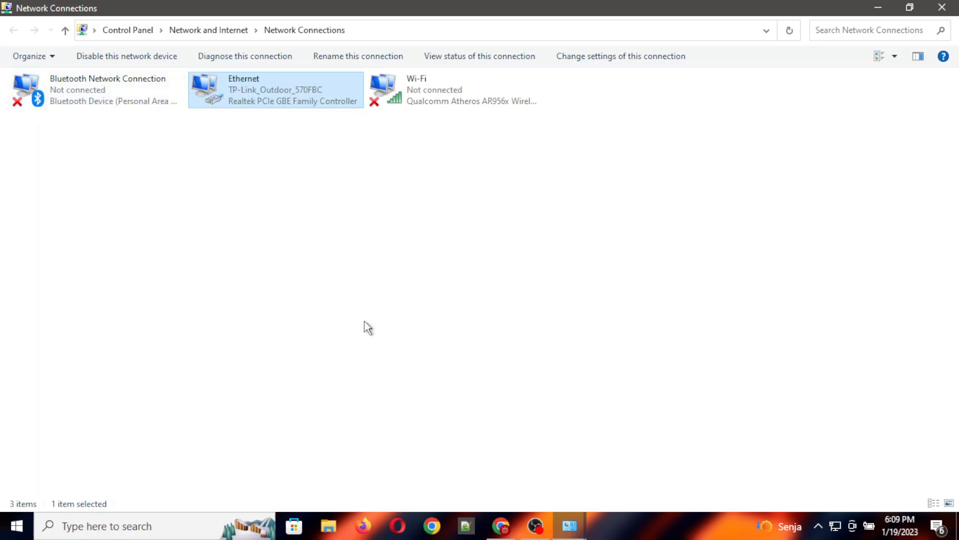
click(502, 526)
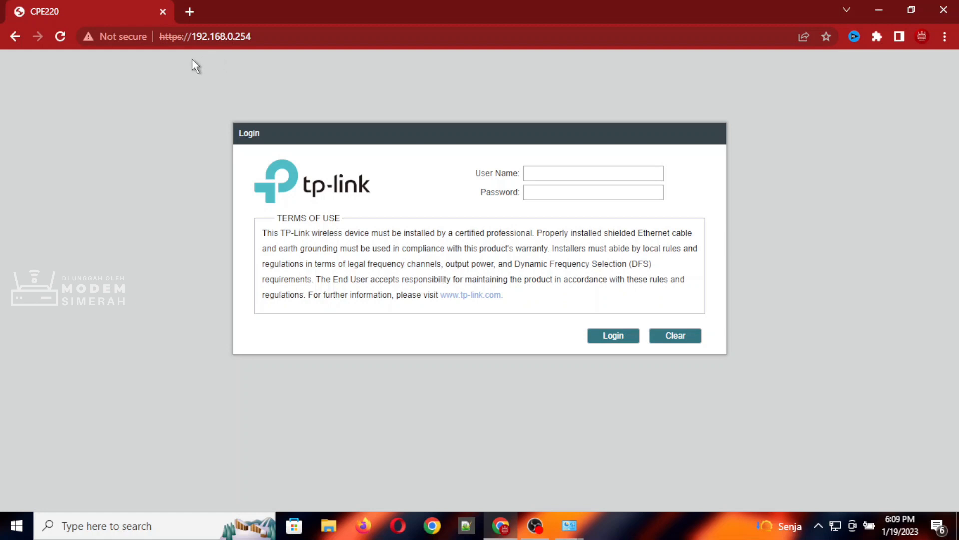
- Log in to the CPE220 with the administrator user name and password
drag(187, 36, 237, 43)
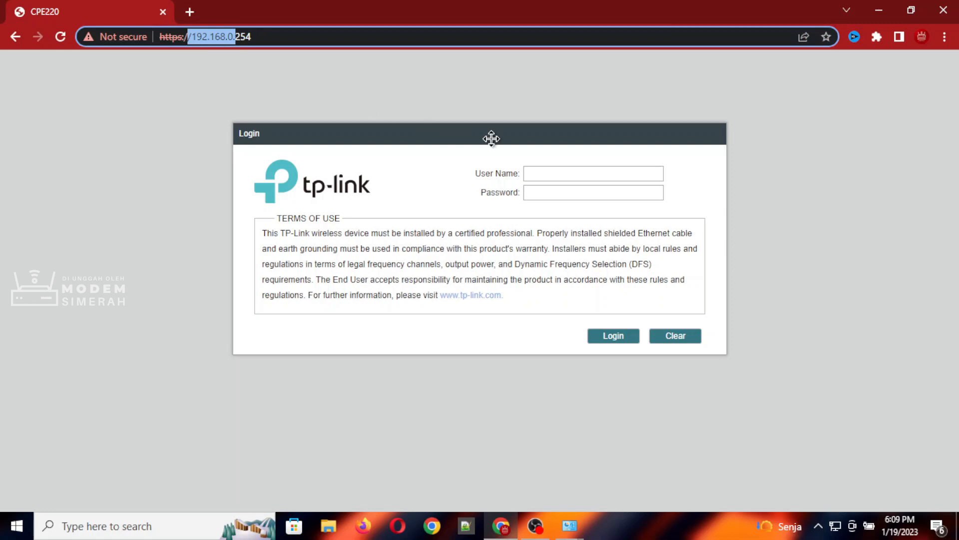
click(559, 174)
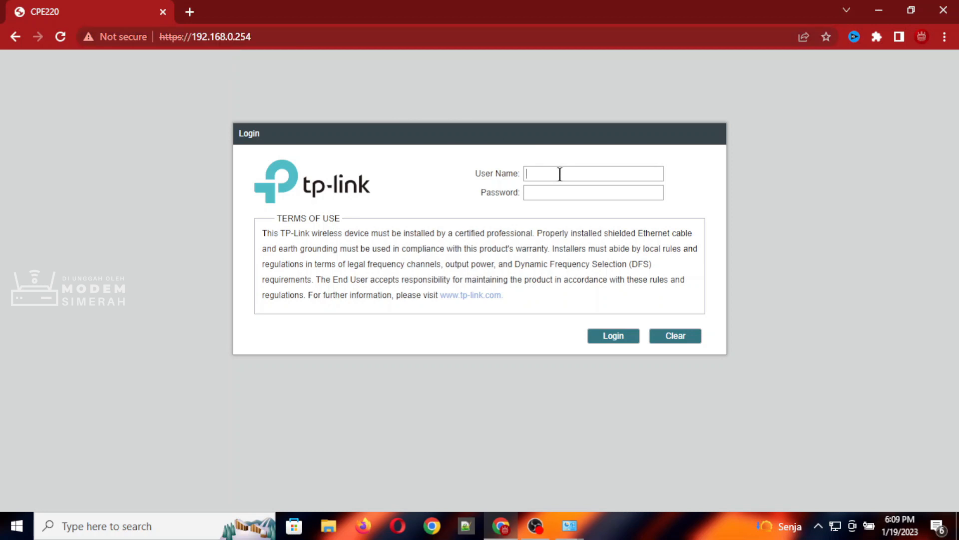
text(adminadmin123)
click(611, 340)
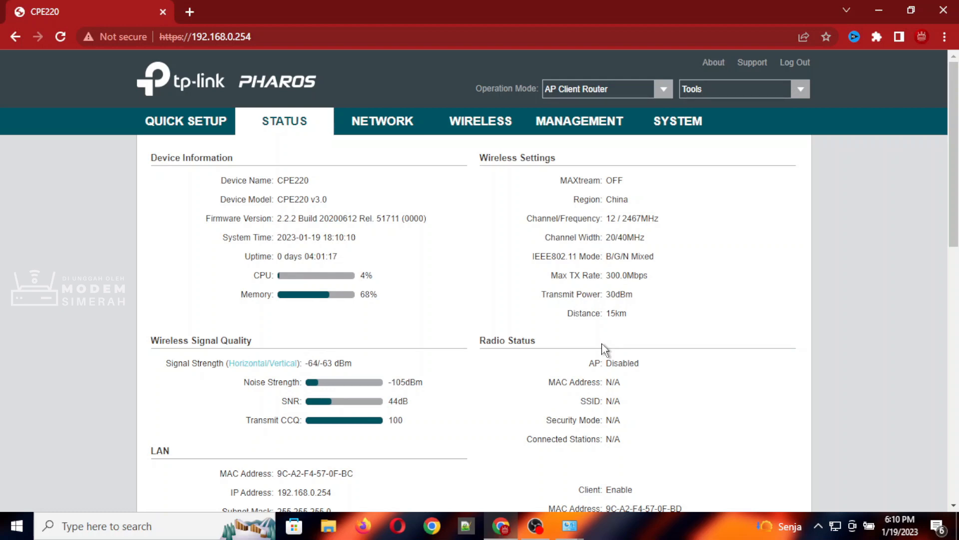
- Review the Status page, then go to Quick Setup's Operation Mode page
scroll(602, 352, down, 7)
scroll(602, 356, up, 8)
scroll(601, 349, down, 7)
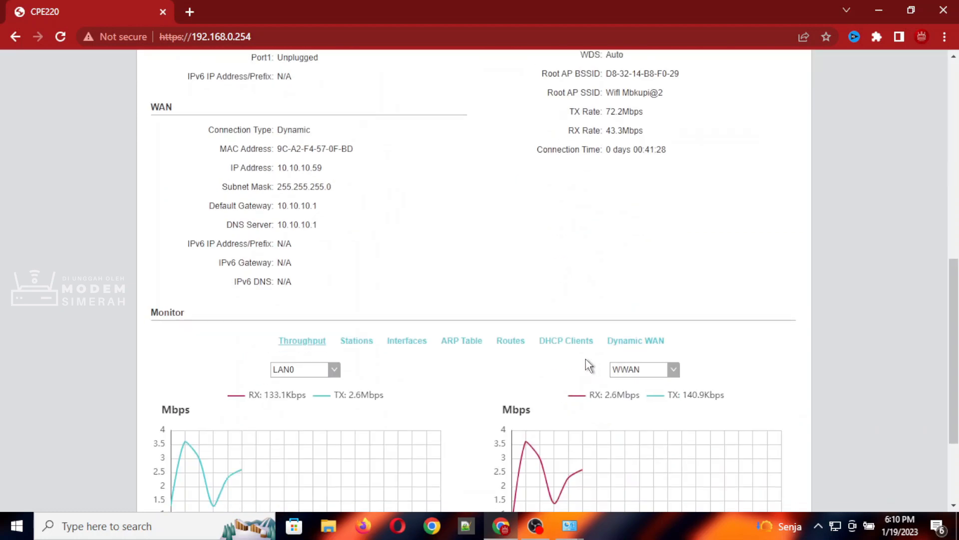
scroll(588, 366, up, 8)
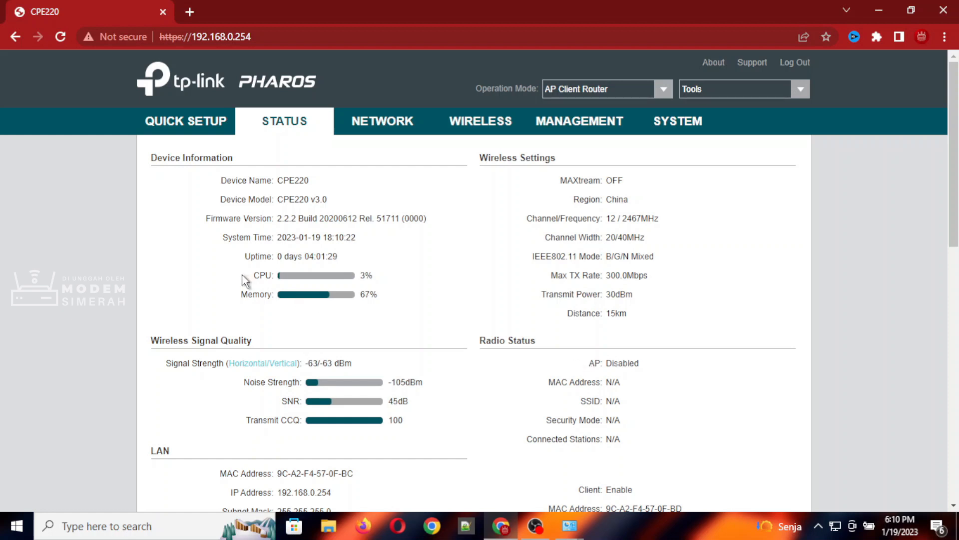
click(202, 126)
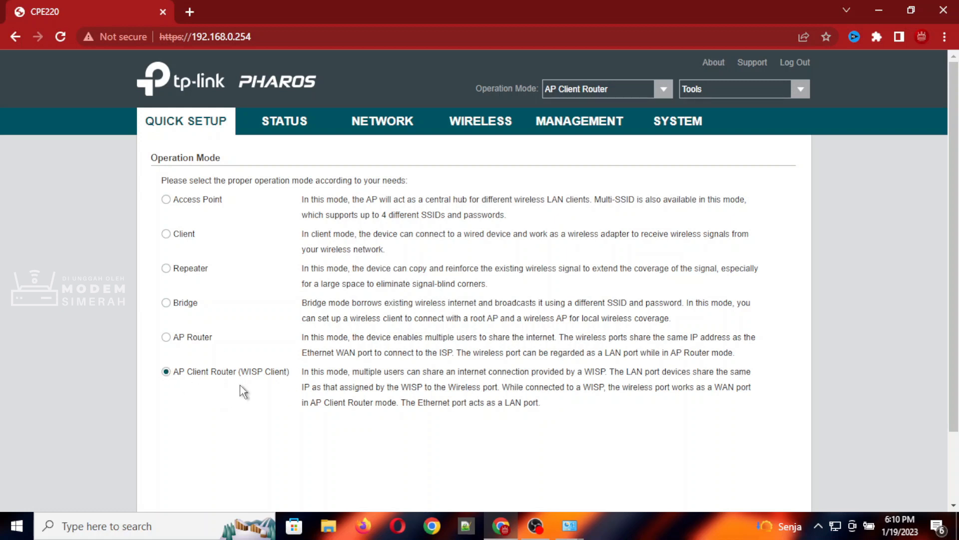
- Select Bridge as the operation mode and continue to LAN settings
click(167, 303)
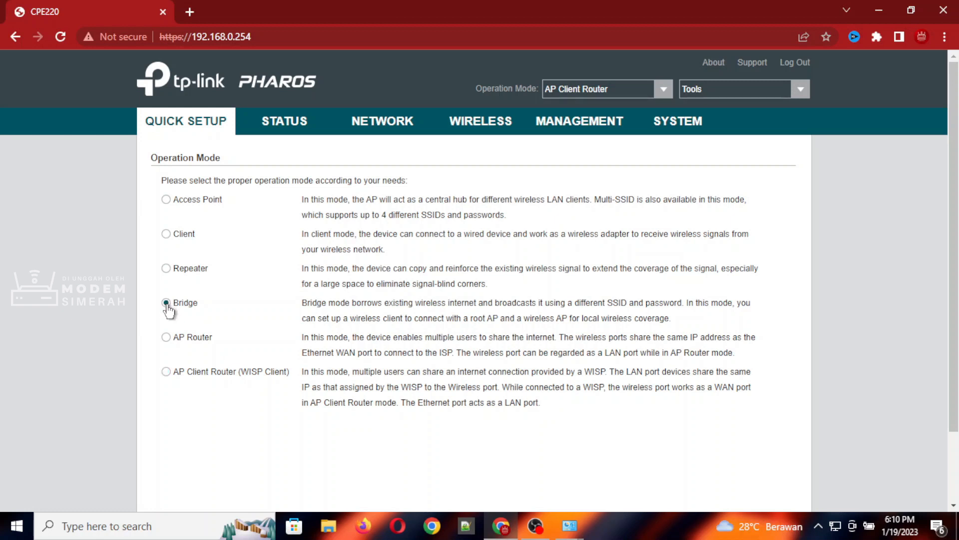
scroll(170, 310, down, 3)
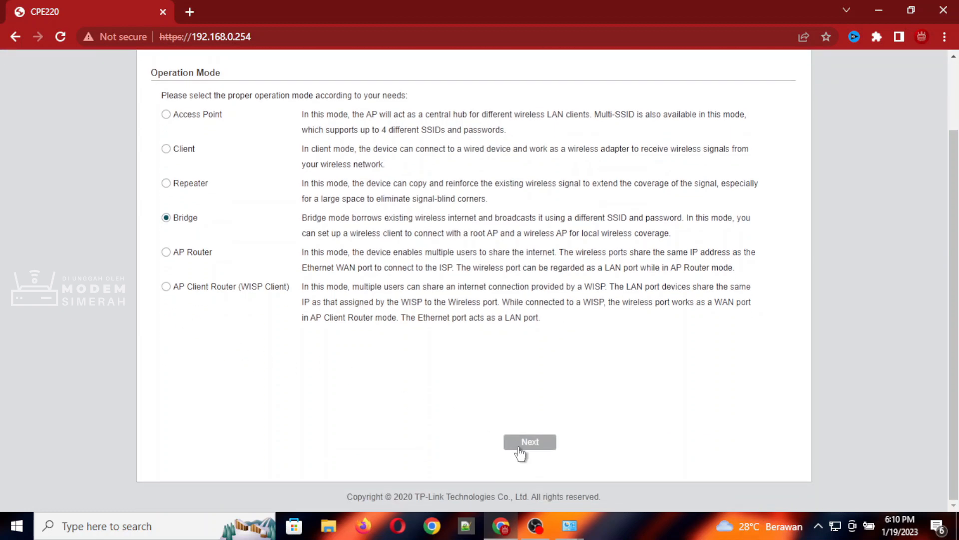
click(520, 445)
scroll(394, 334, up, 2)
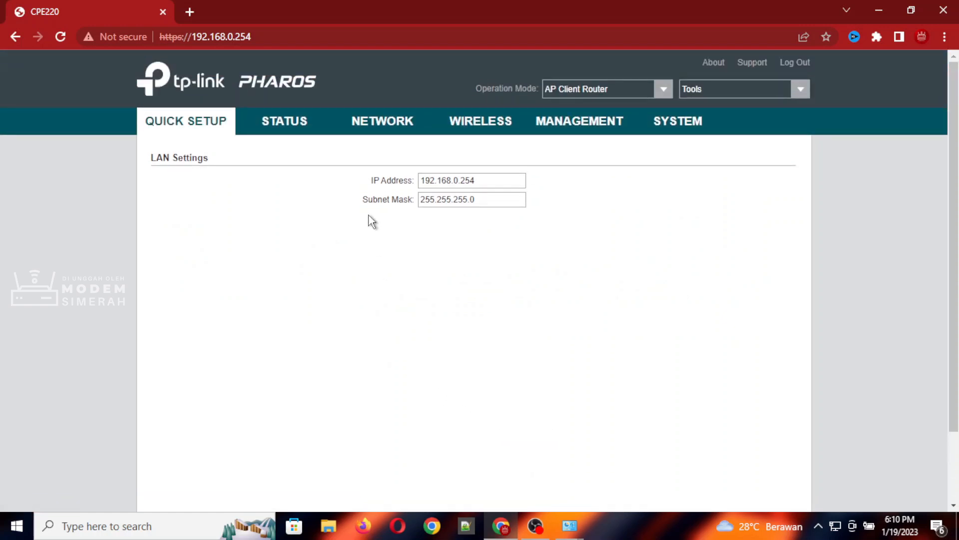
- Keep the LAN IP at 192.168.0.254 and continue to Wireless Client Settings
drag(492, 178, 403, 187)
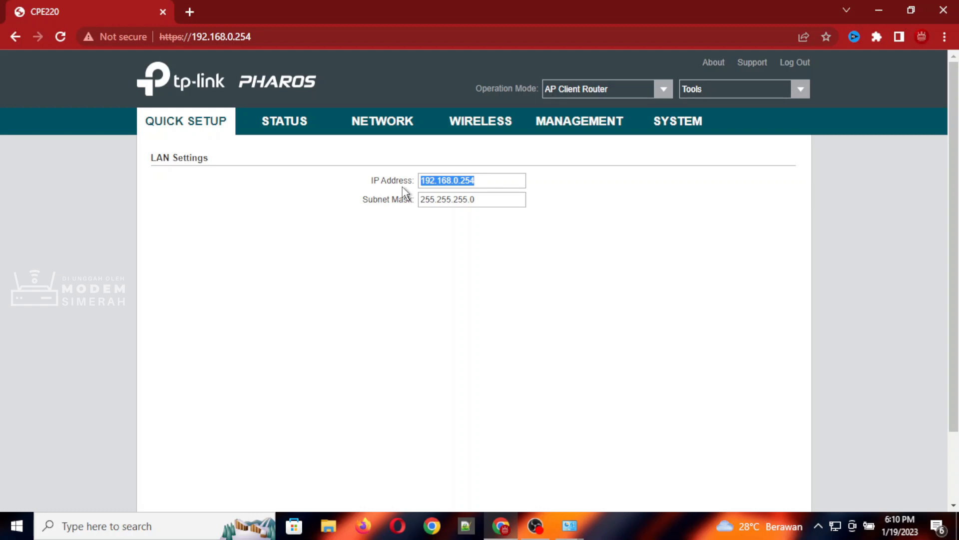
click(508, 179)
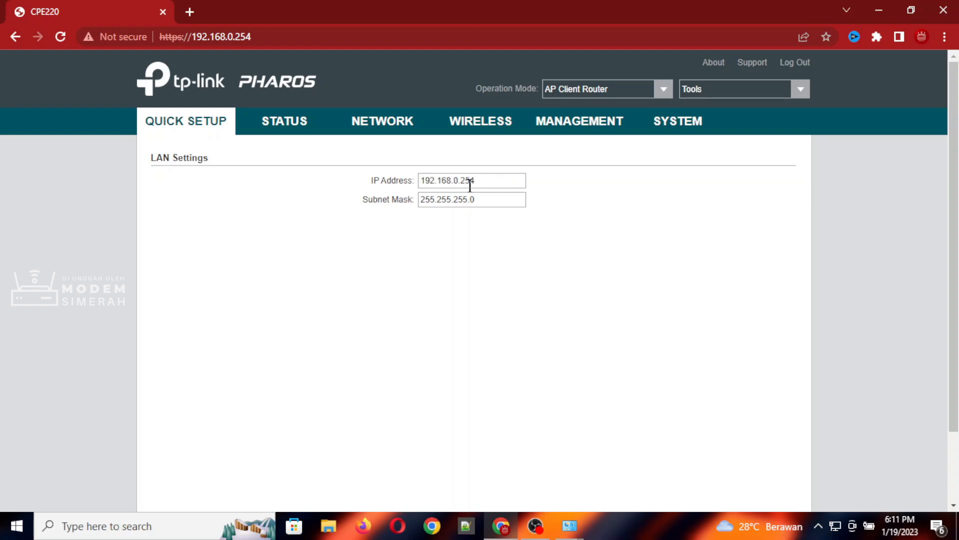
drag(491, 180, 402, 187)
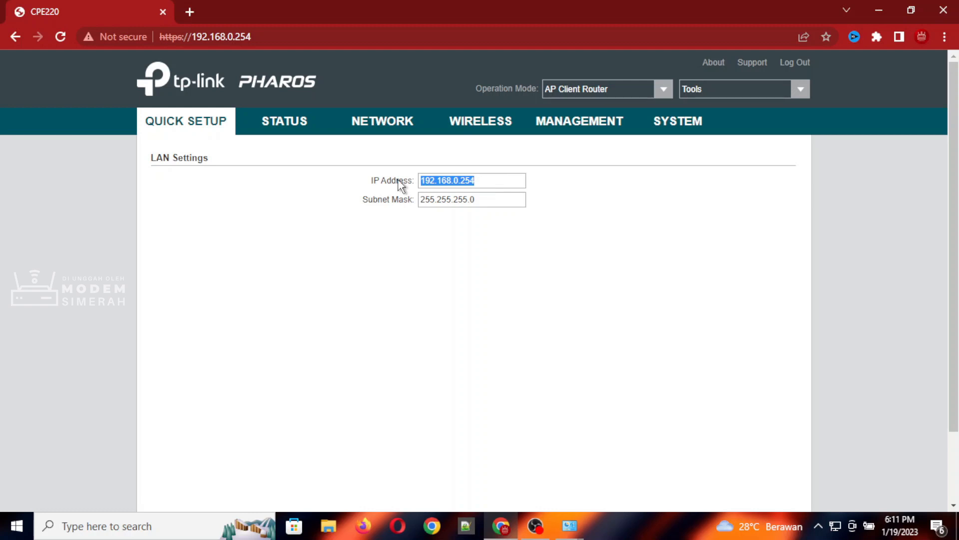
scroll(400, 215, down, 3)
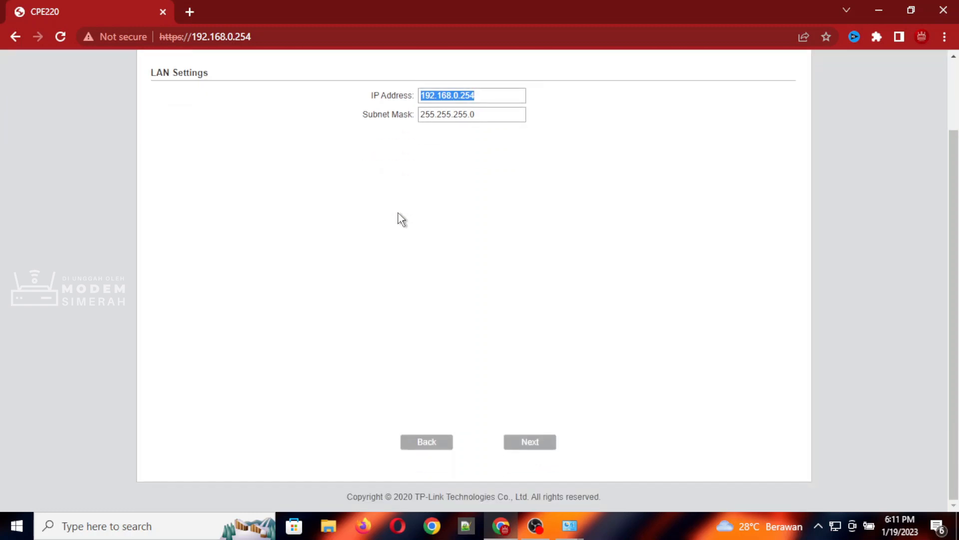
scroll(419, 235, up, 3)
scroll(445, 272, down, 3)
click(527, 442)
scroll(391, 306, up, 3)
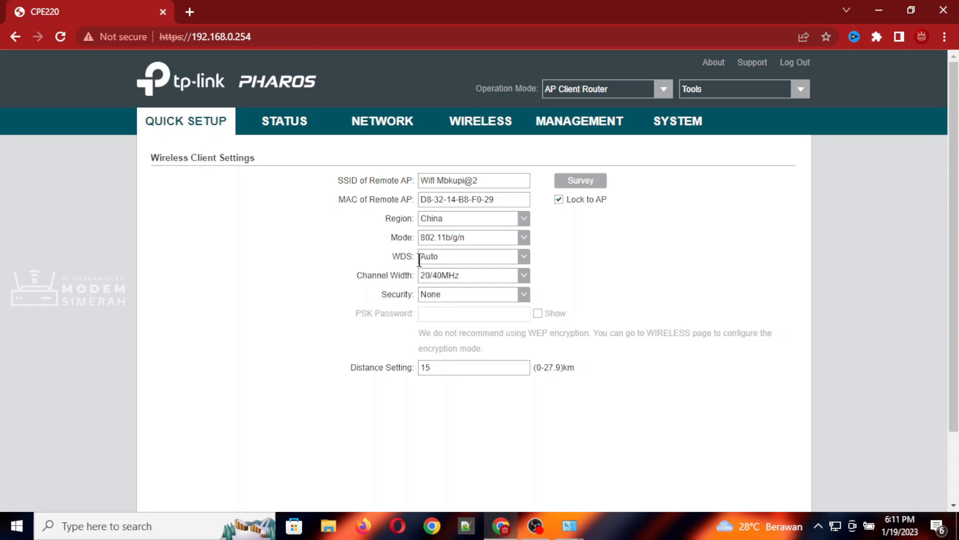
- Survey nearby networks and connect to the ZONA INTERNET access point
click(577, 189)
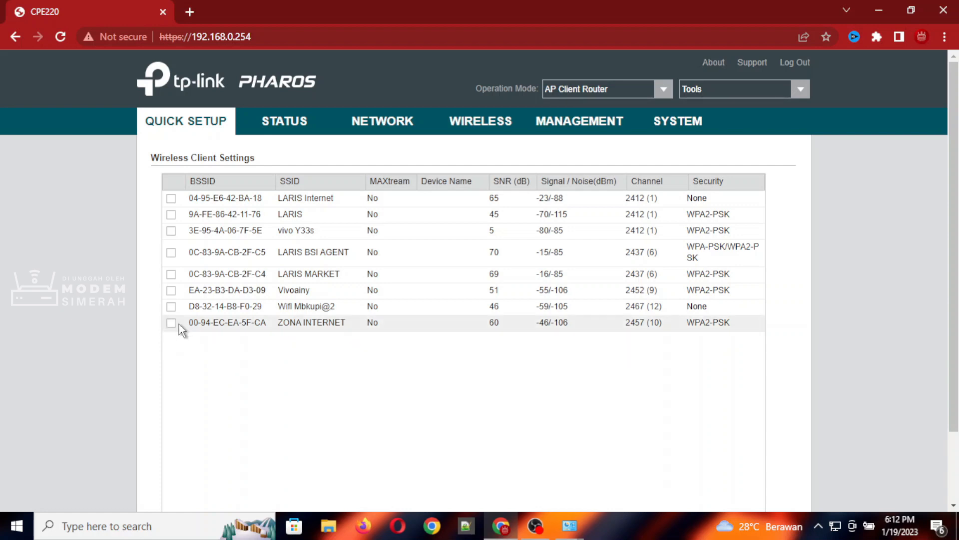
scroll(176, 331, down, 2)
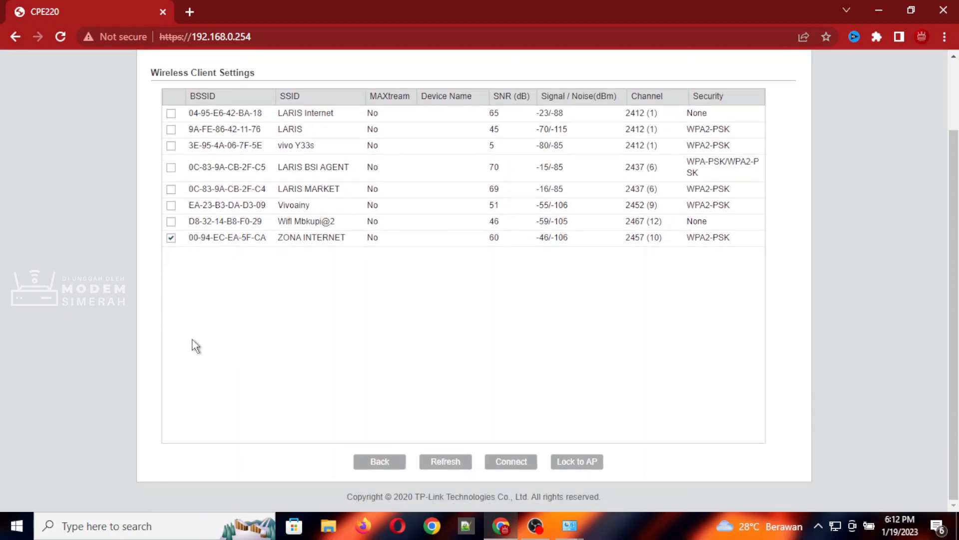
click(527, 465)
scroll(639, 422, up, 2)
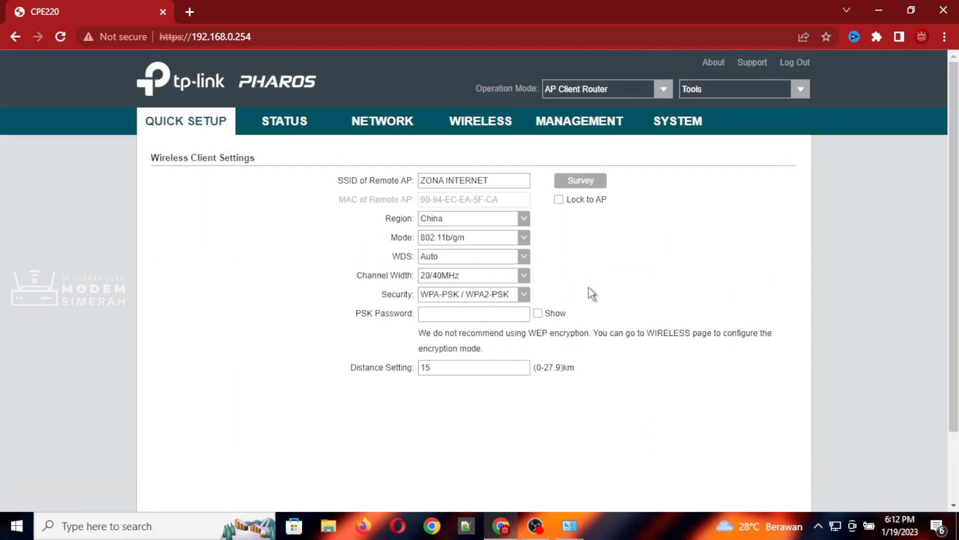
- Enable Lock to AP and paste the remote AP's PSK password
click(560, 199)
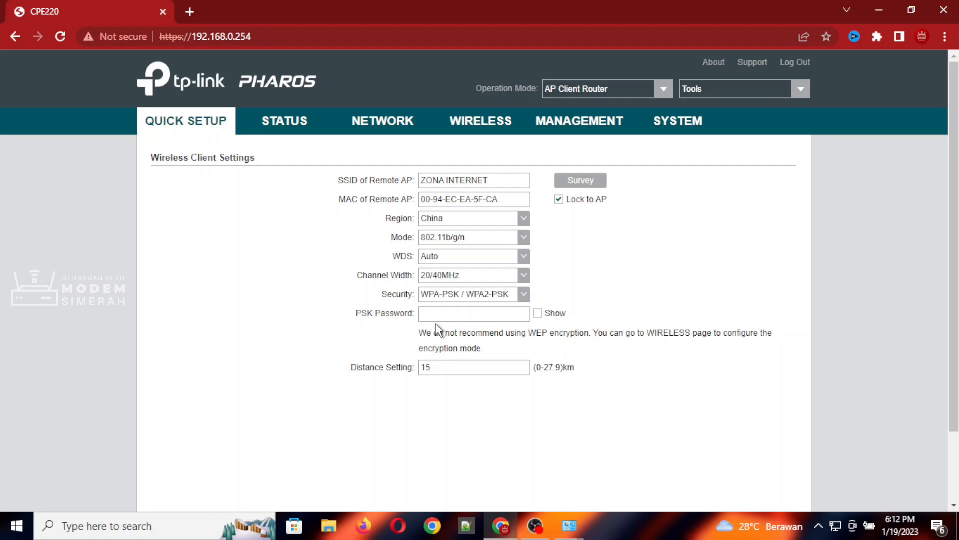
click(451, 315)
key(ctrl+v)
scroll(587, 292, down, 3)
- Leave the device's Wireless Radio disabled and continue to the setup summary
click(546, 443)
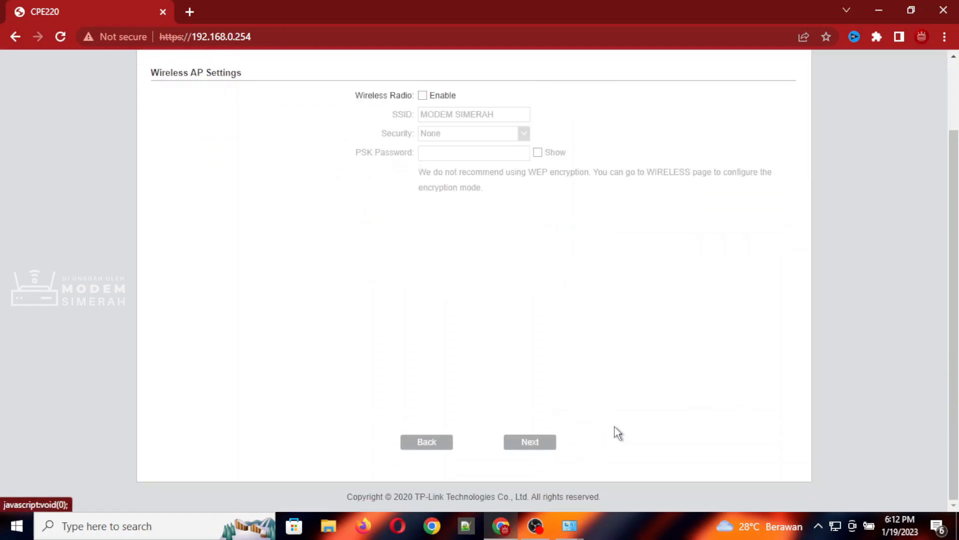
scroll(614, 427, up, 2)
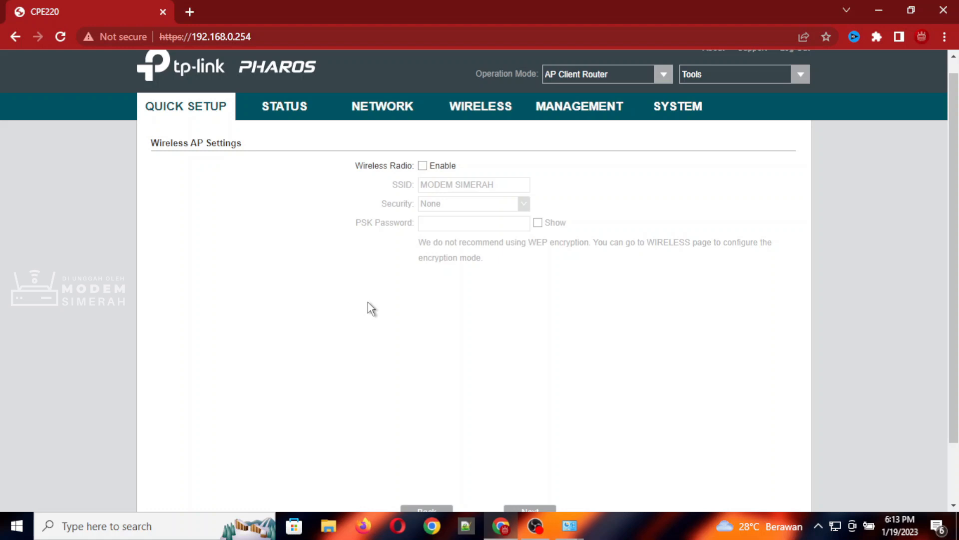
scroll(371, 308, down, 3)
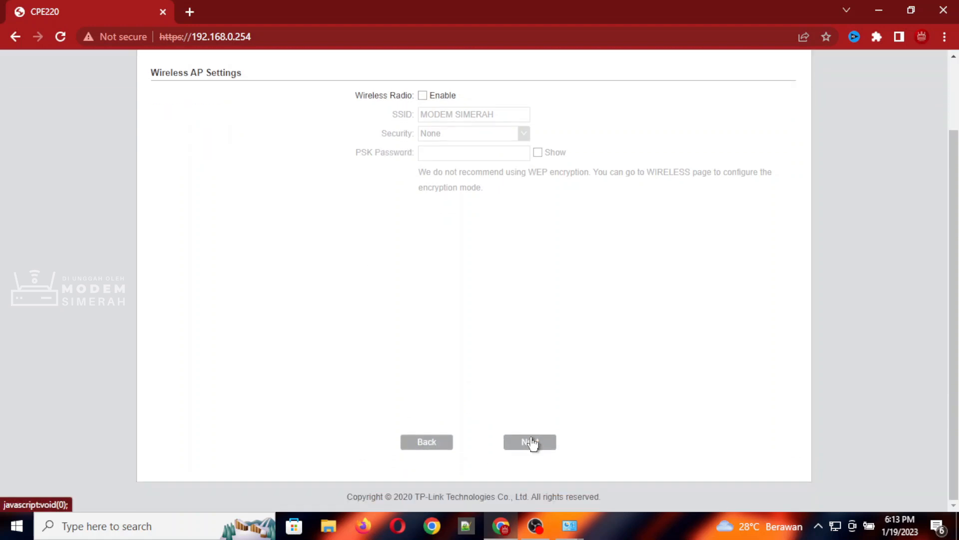
click(530, 442)
- Review the Bridge-mode summary and apply it with Finish
scroll(607, 448, up, 3)
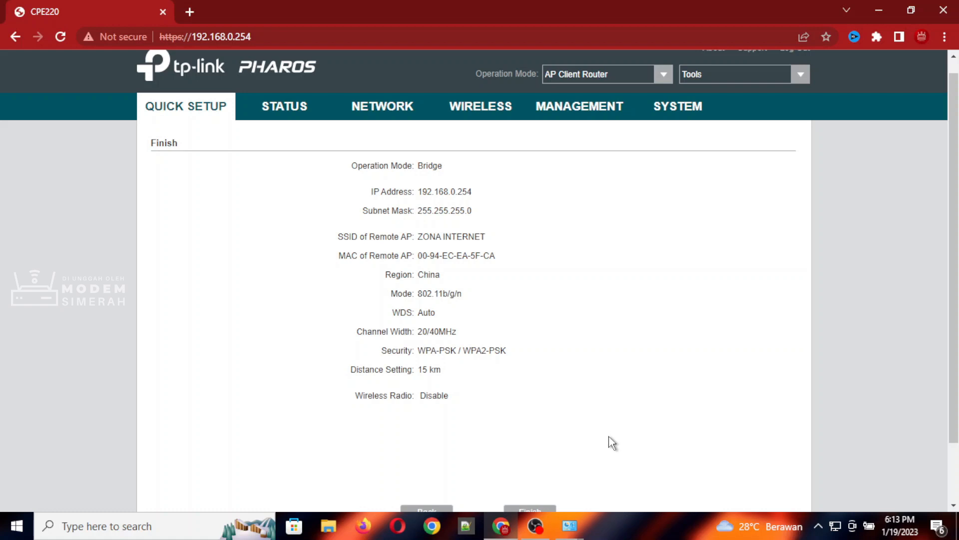
scroll(610, 444, down, 2)
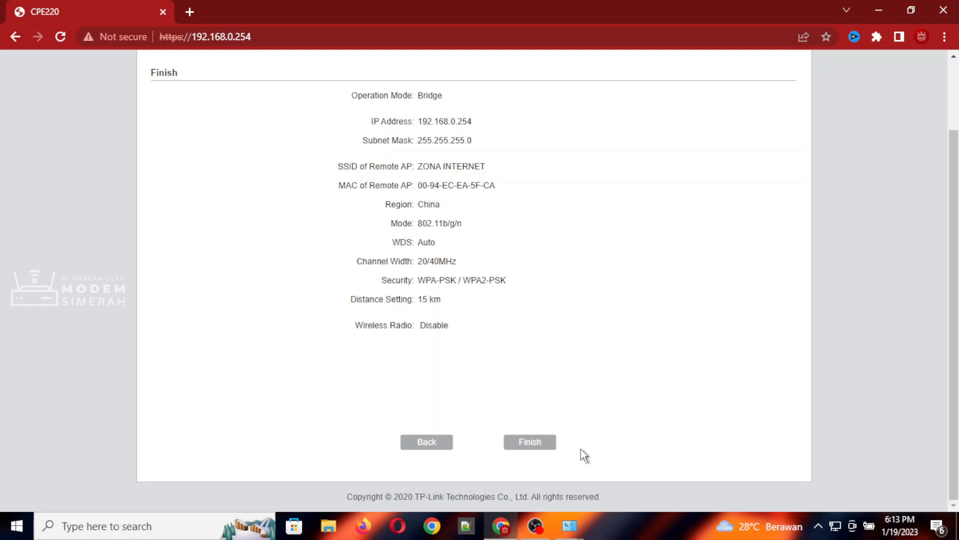
click(546, 443)
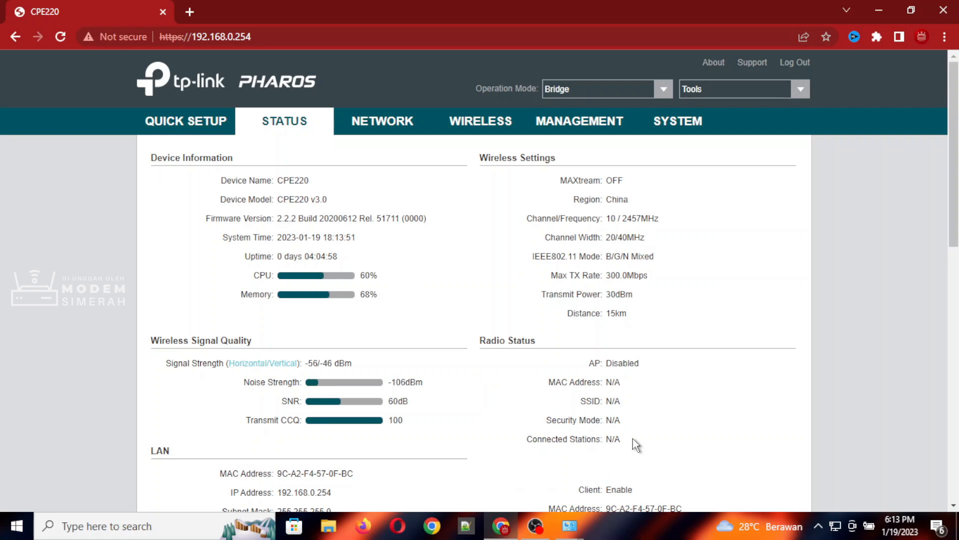
- Check Radio Status for the ZONA INTERNET link: -54/-47 dBm signal, 60dB SNR, 100 CCQ
scroll(636, 443, down, 8)
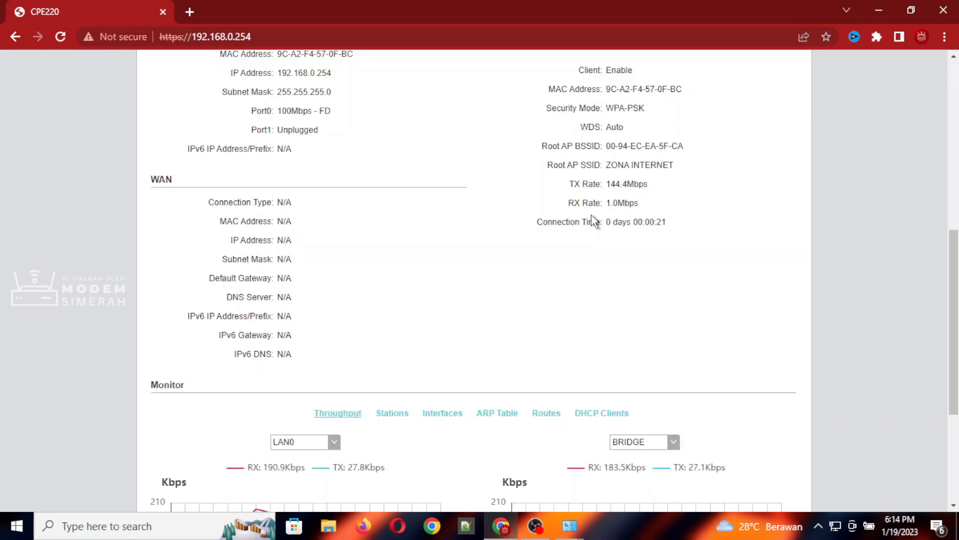
scroll(593, 220, up, 4)
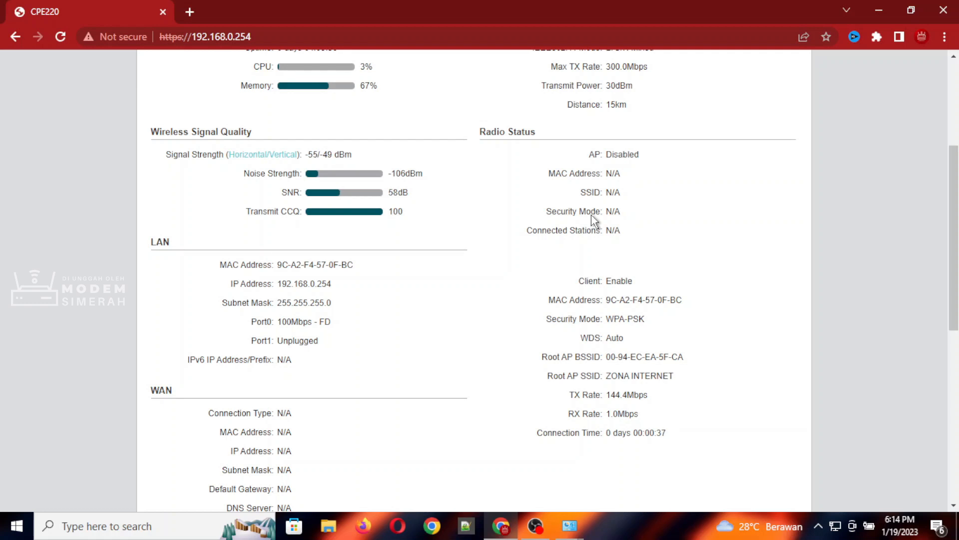
scroll(591, 215, up, 4)
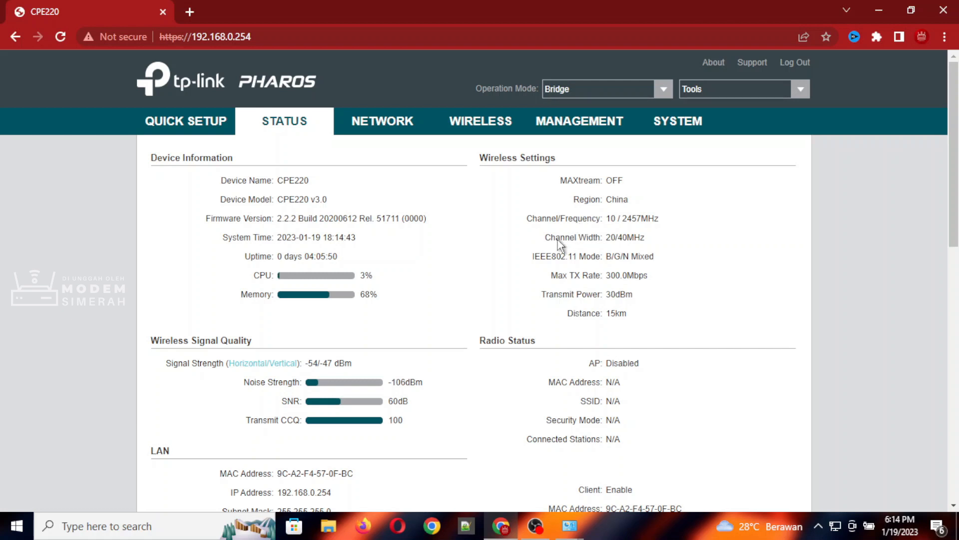
scroll(556, 246, down, 1)
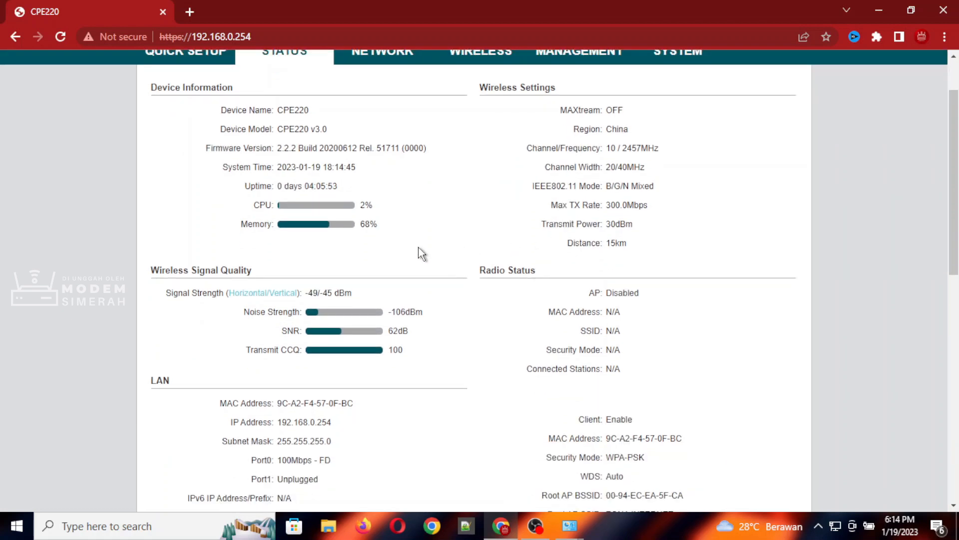
- Open youtube.com in a new browser tab
click(189, 13)
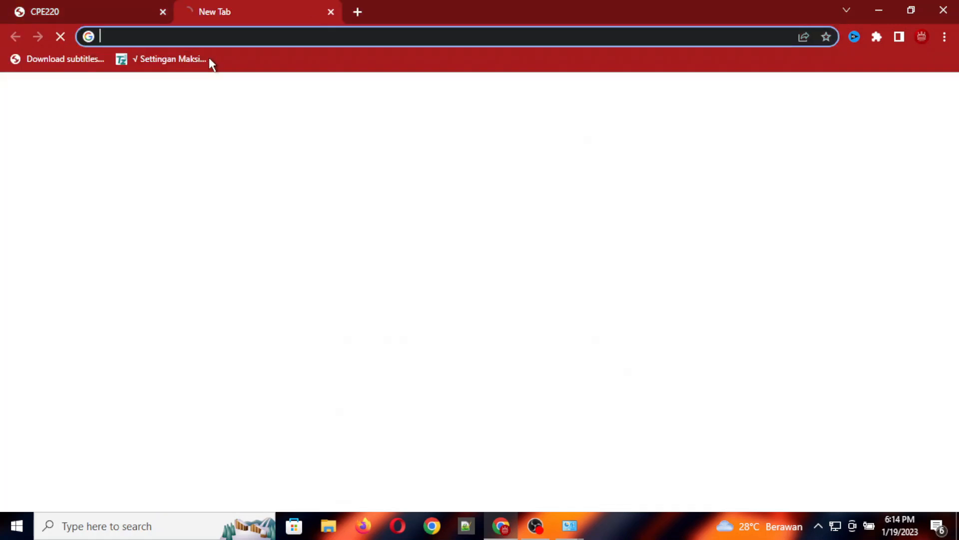
text(you)
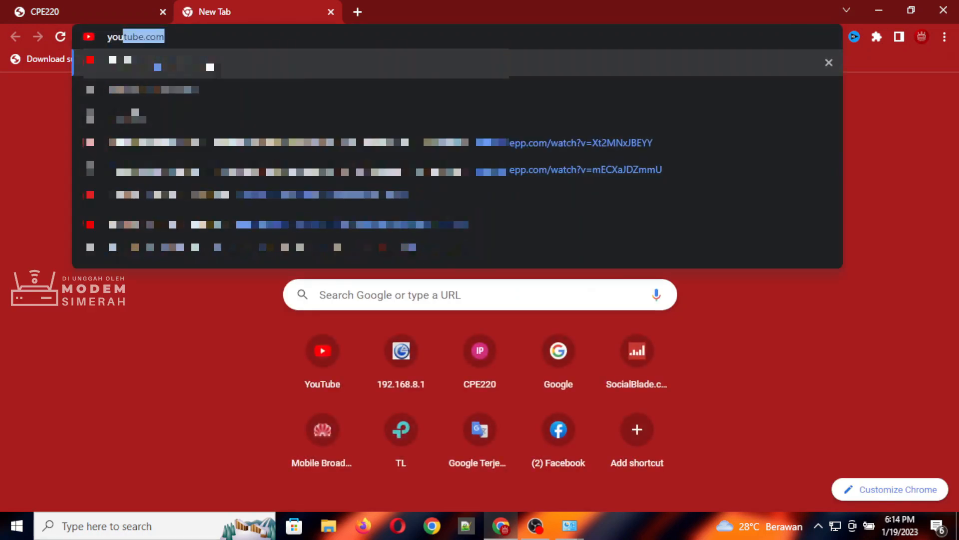
key(Return)
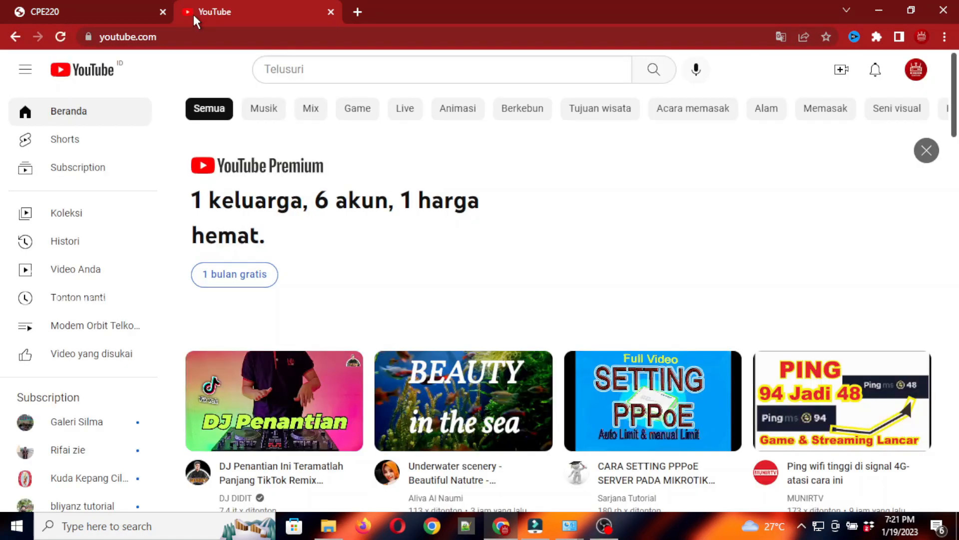
click(297, 72)
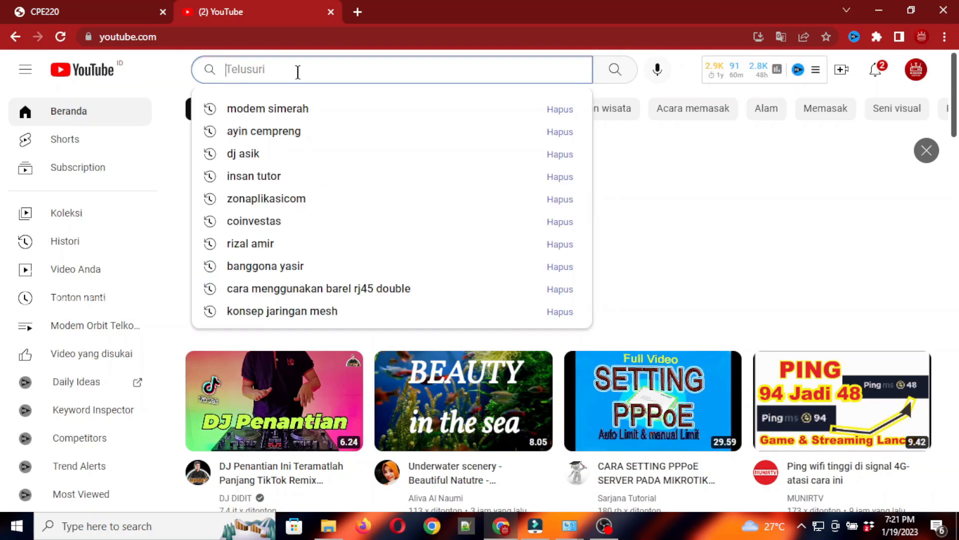
click(294, 109)
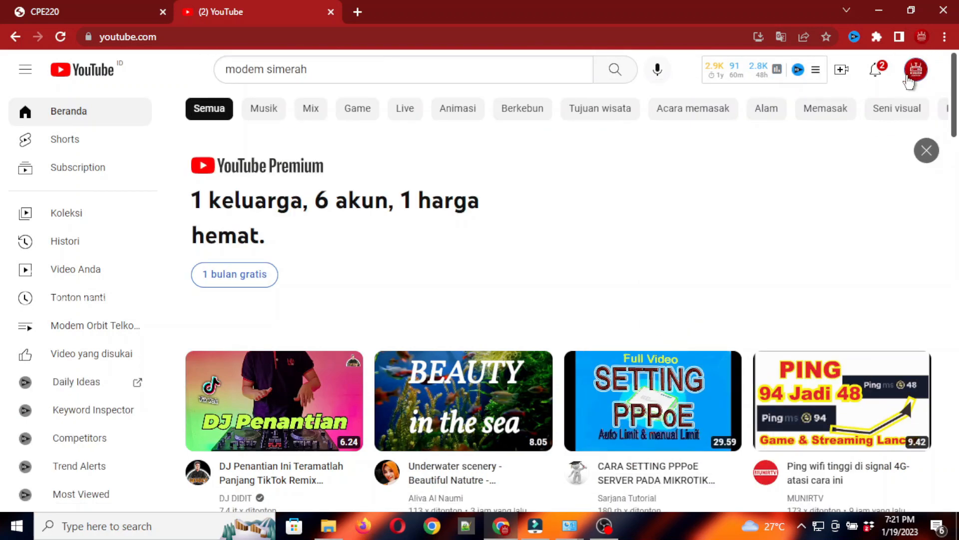
- Go to your own channel via the account menu and show its Video tab
click(909, 77)
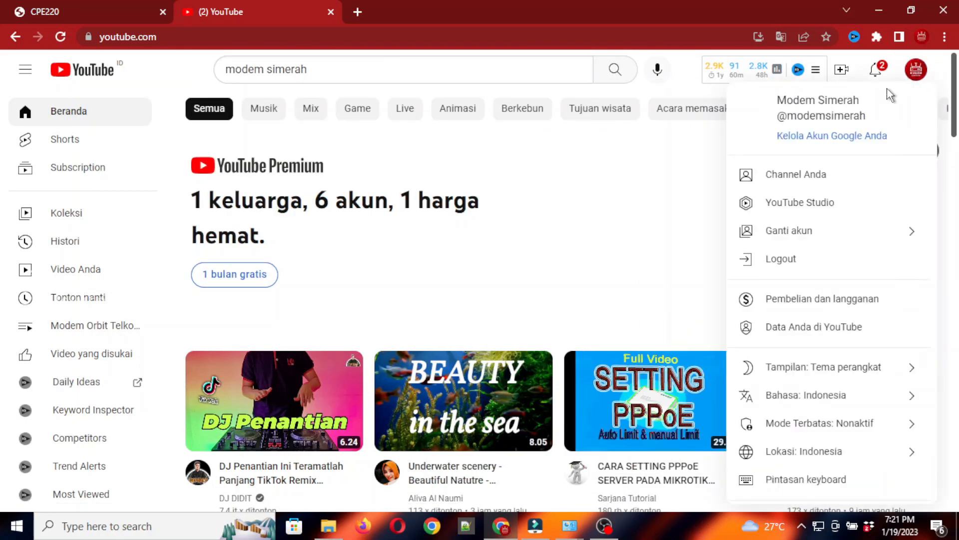
click(766, 157)
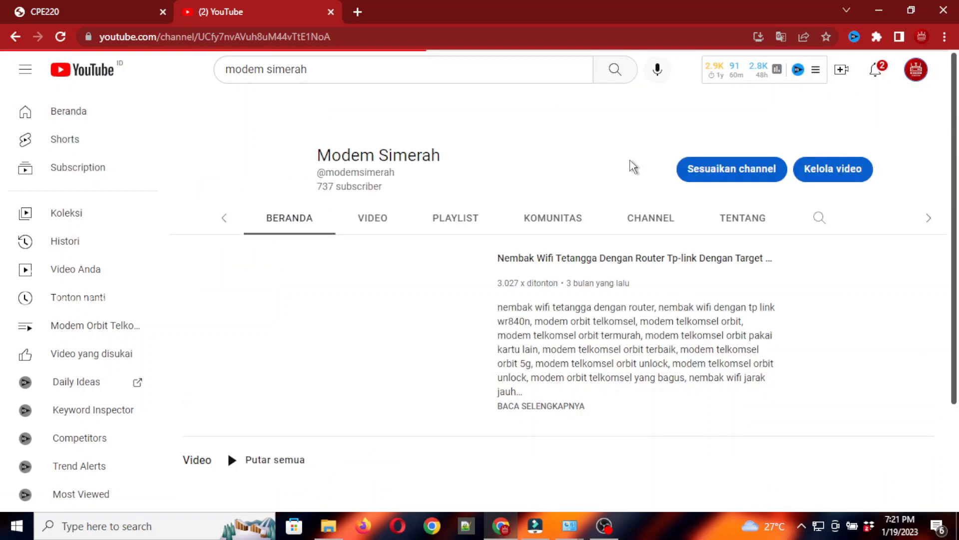
click(307, 180)
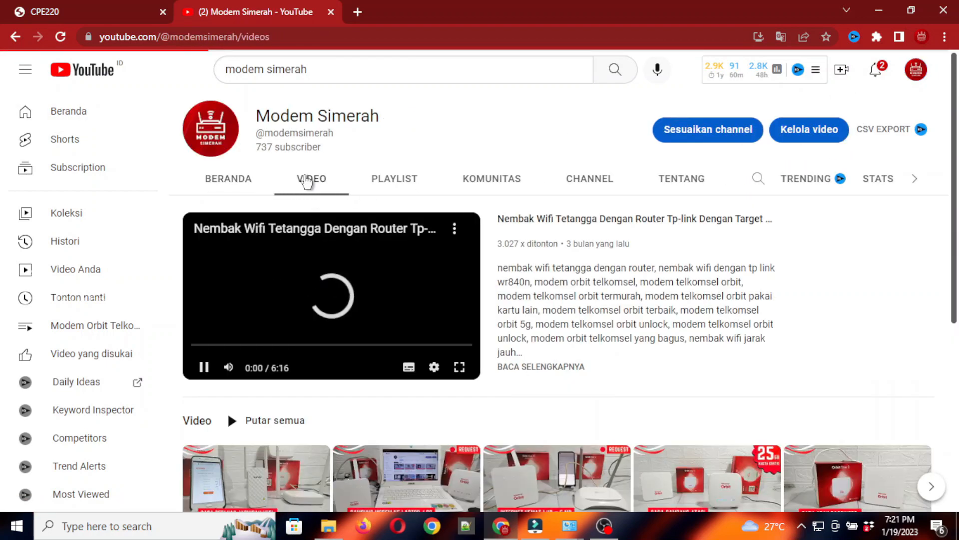